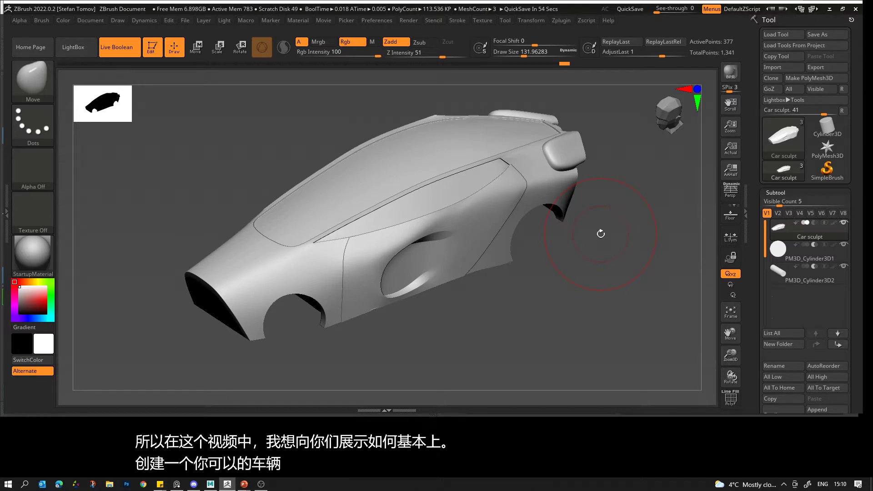
Turn on perspective distortion and Y-axis view rotation while examining the finished car body.
mouse_move(461, 307)
left_mouse_down()
mouse_move(551, 312)
mouse_move(484, 321)
left_mouse_up()
mouse_move(467, 220)
right_mouse_down("ctrl")
mouse_move(489, 230)
mouse_move(510, 257)
mouse_move(372, 233)
right_mouse_up("ctrl")
mouse_move(372, 233)
left_mouse_down()
mouse_move(423, 257)
mouse_move(449, 257)
mouse_move(409, 253)
mouse_move(387, 267)
mouse_move(382, 184)
mouse_move(402, 218)
mouse_move(366, 228)
mouse_move(417, 209)
mouse_move(436, 240)
mouse_move(380, 232)
left_mouse_up()
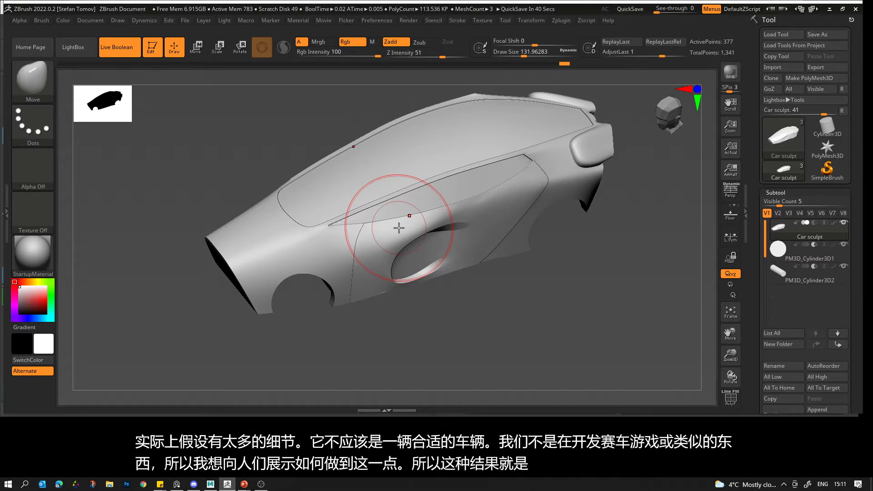
left_click_drag(581, 253, 481, 228)
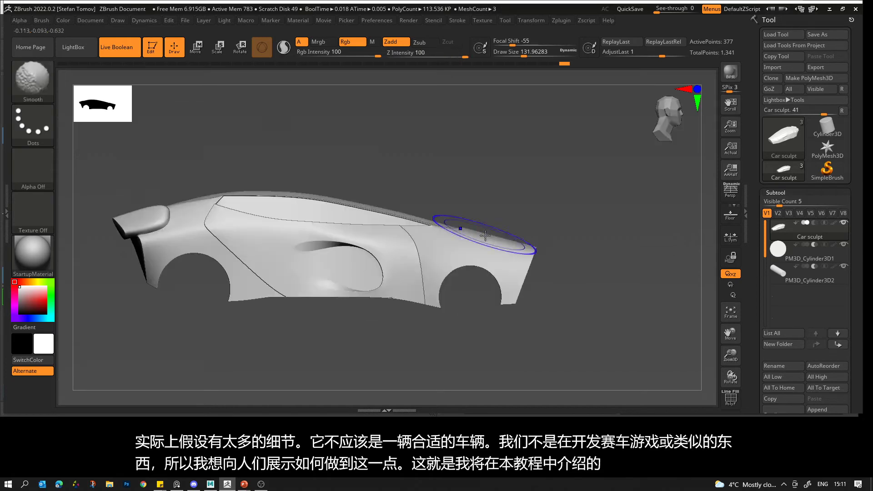
left_click_drag(548, 271, 701, 195)
left_click_drag(624, 180, 708, 202, "alt")
left_click(730, 191)
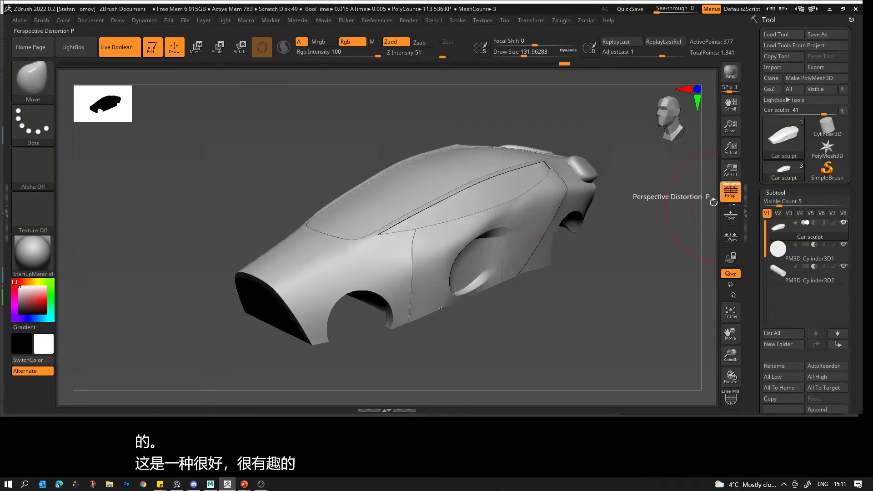
left_click_drag(568, 300, 694, 246)
left_click(723, 286)
right_click_drag(491, 230, 543, 291)
right_click_drag(377, 196, 533, 294)
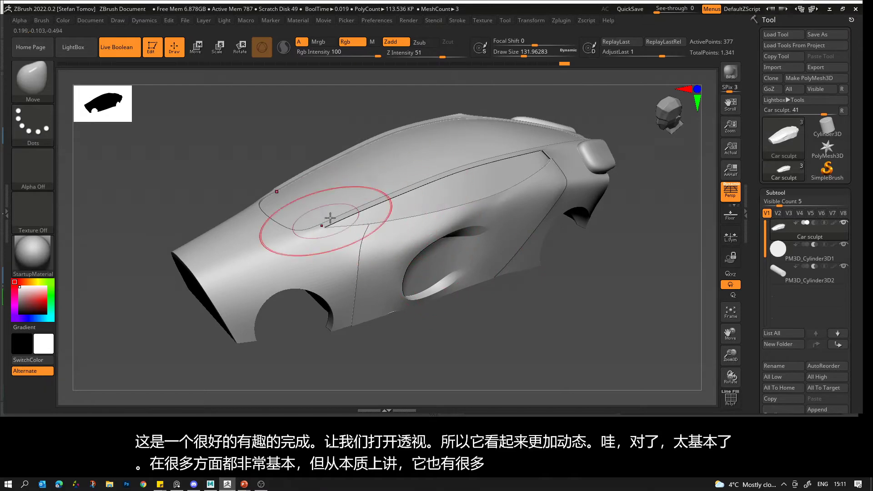
left_click_drag(616, 302, 603, 280)
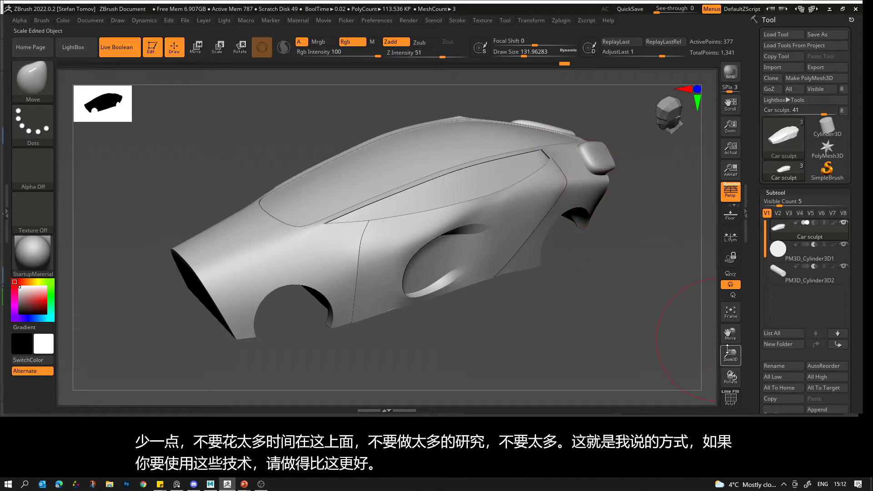
Show the polyframe with Live Boolean off and examine the car's polygroups and creased panel edges, then hide the polyframe.
left_click(736, 398)
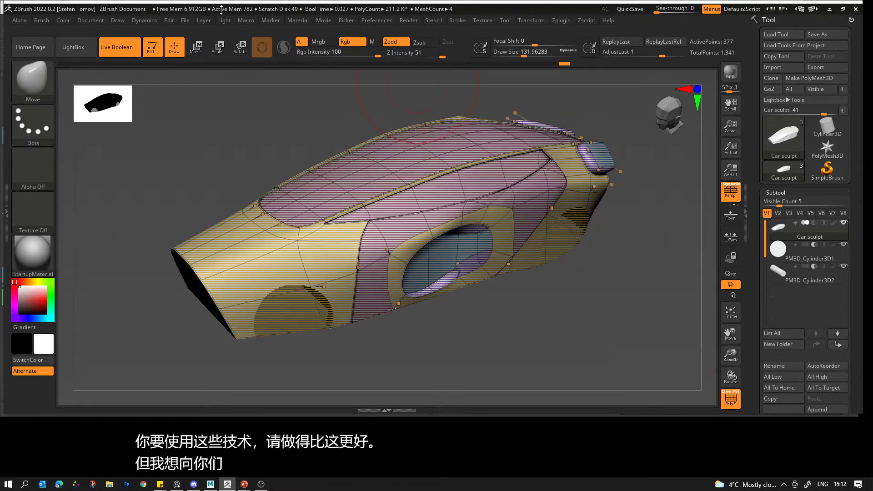
left_click(119, 51)
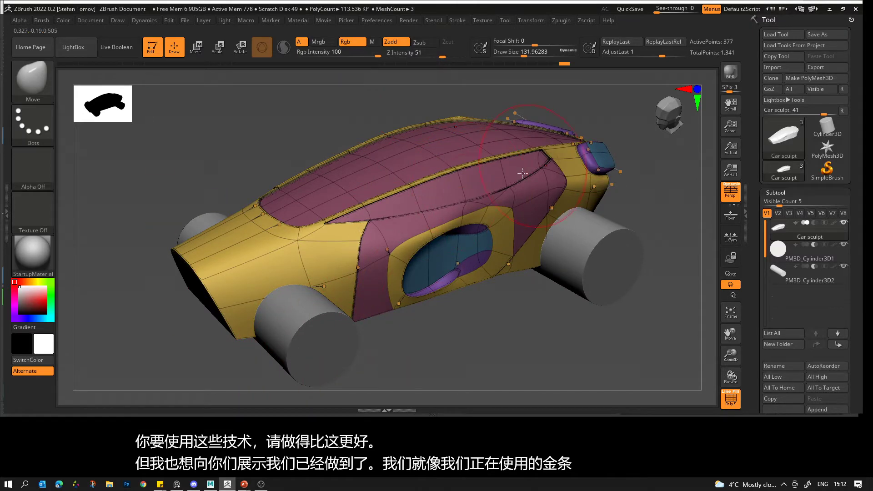
right_click_drag(376, 261, 346, 291, "ctrl")
right_click_drag(328, 227, 365, 187)
right_click_drag(363, 271, 302, 186)
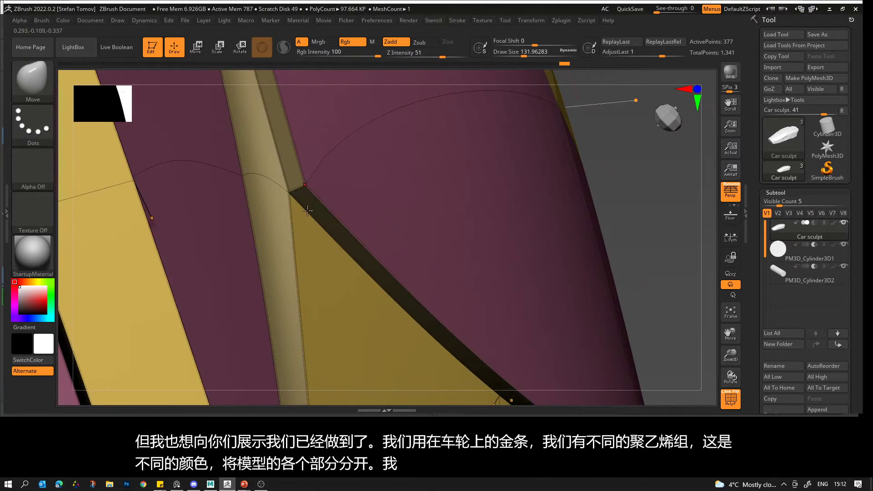
right_click_drag(413, 243, 500, 269)
left_click(741, 399)
Turn off dynamic subdivision and examine the car's base mesh with the polyframe displayed.
right_click_drag(672, 352, 641, 349)
scroll(782, 227, "down", 15)
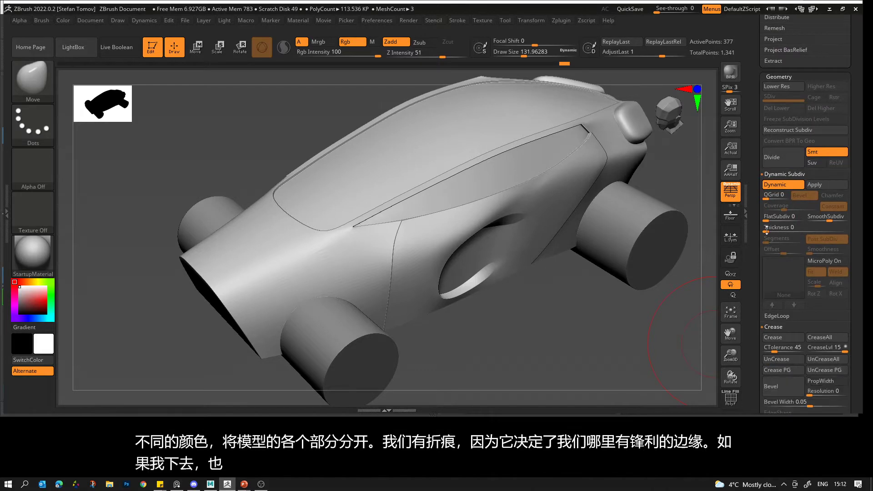
left_click(779, 187)
mouse_move(639, 343)
right_mouse_down("ctrl")
mouse_move(601, 332)
mouse_move(600, 239)
mouse_move(653, 322)
right_mouse_up("ctrl")
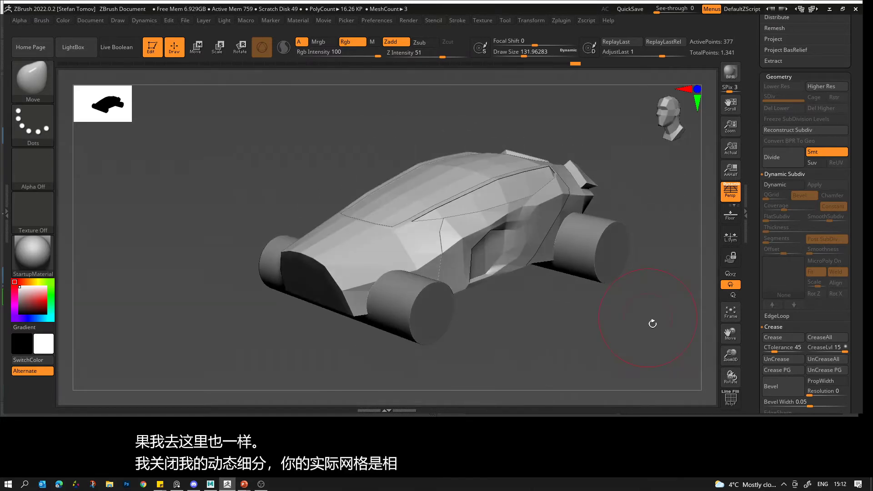
left_click(737, 400)
right_click_drag(656, 384, 634, 339)
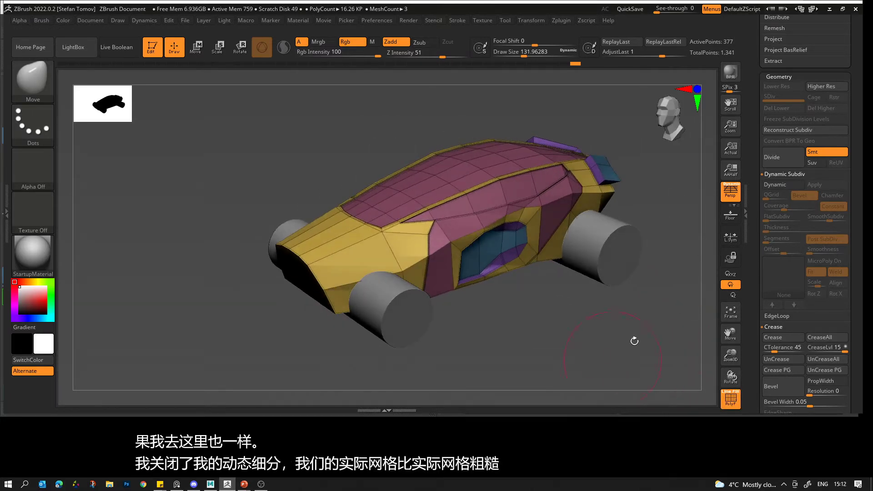
Restore the smooth car preview with dynamic subdivision and Live Boolean on and the polyframe hidden.
left_click(778, 185)
left_click(730, 399)
right_click_drag(434, 244, 553, 243)
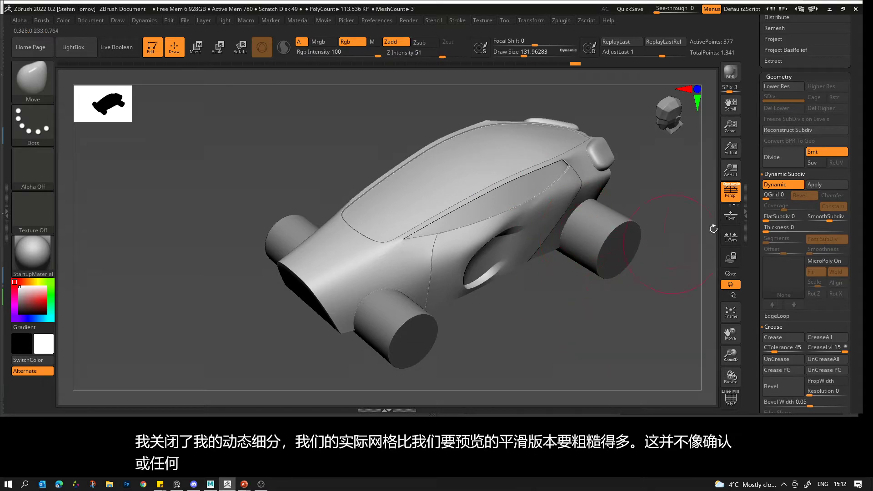
scroll(805, 205, "up", 5)
left_click(117, 47)
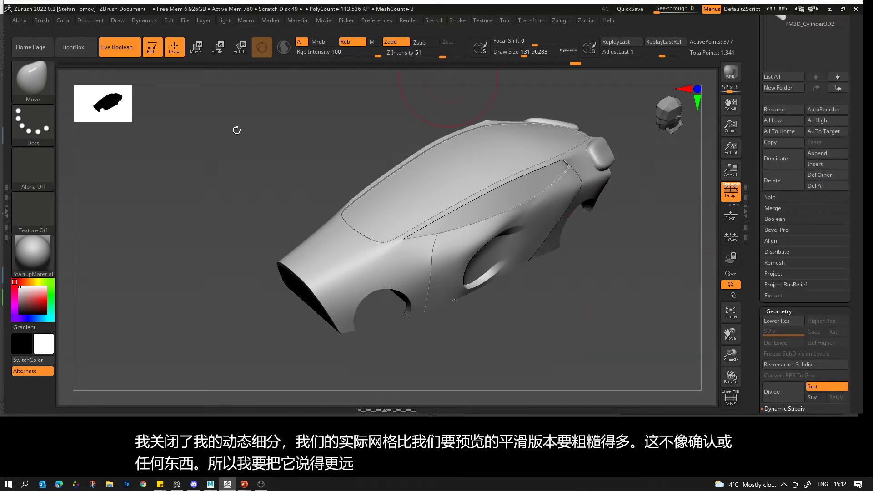
right_click_drag(607, 299, 509, 304)
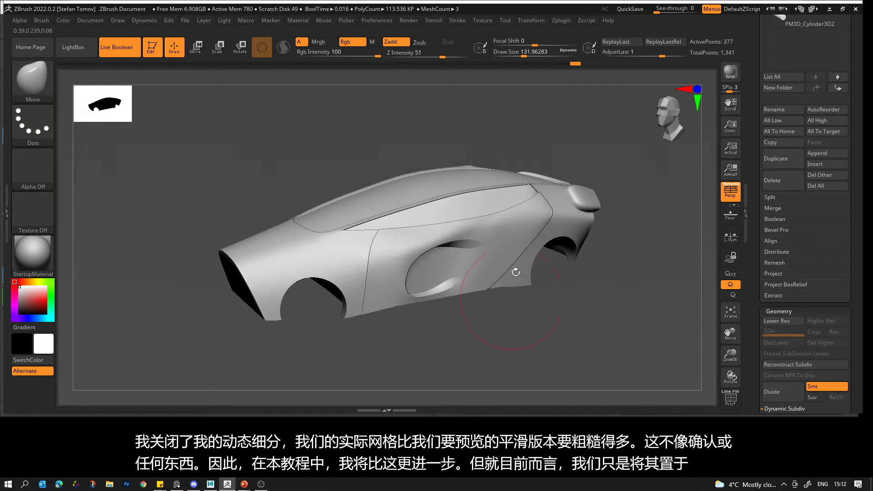
right_click_drag(620, 277, 629, 299)
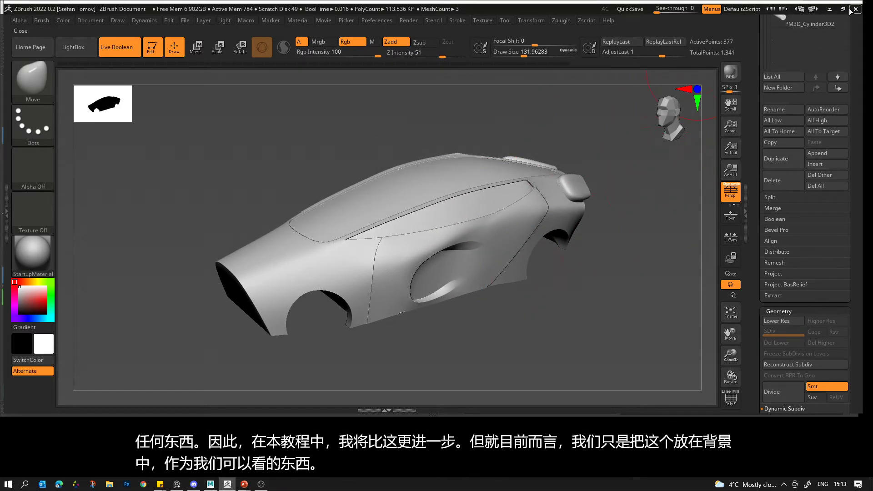
Switch to Chrome and look up pictures of the "lf-30 electrified" car in Google Images.
left_click(829, 10)
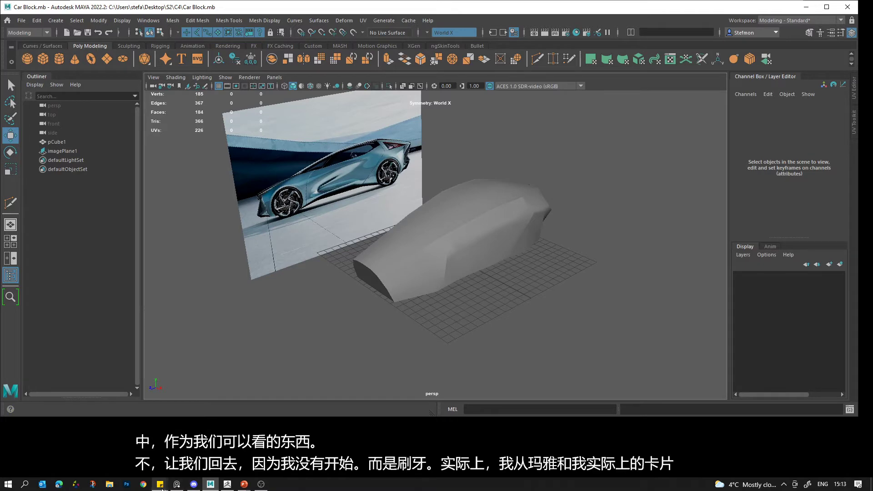
left_click(144, 485)
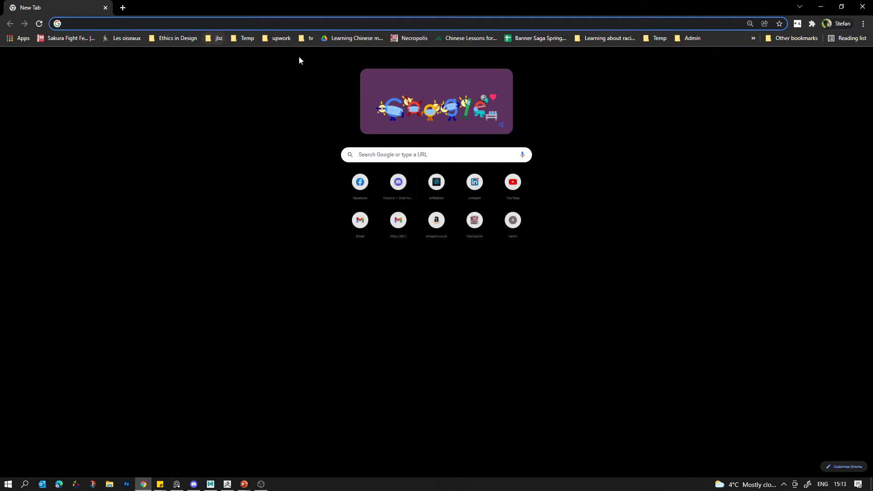
left_click(396, 154)
type("lf-e")
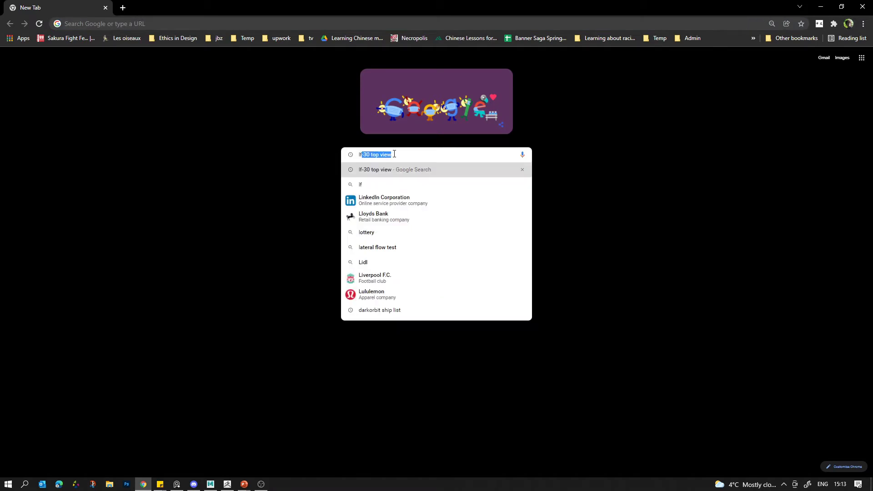
type("lecrified")
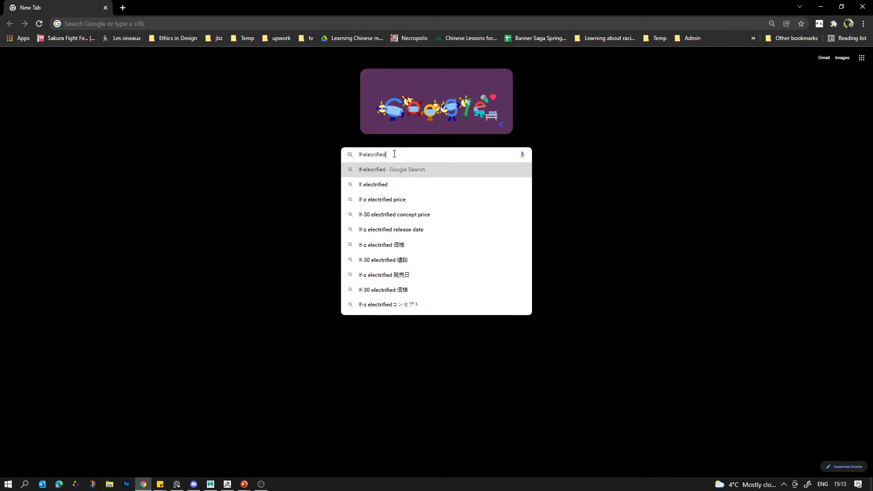
key("Return")
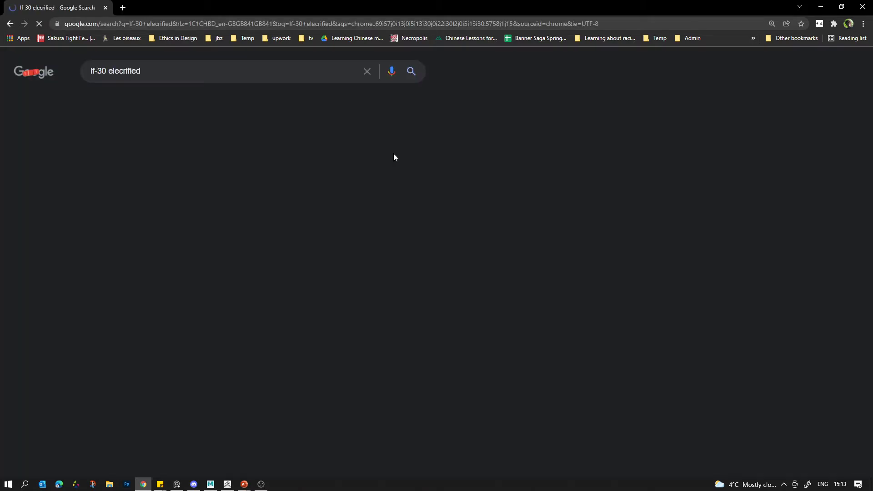
left_click(142, 102)
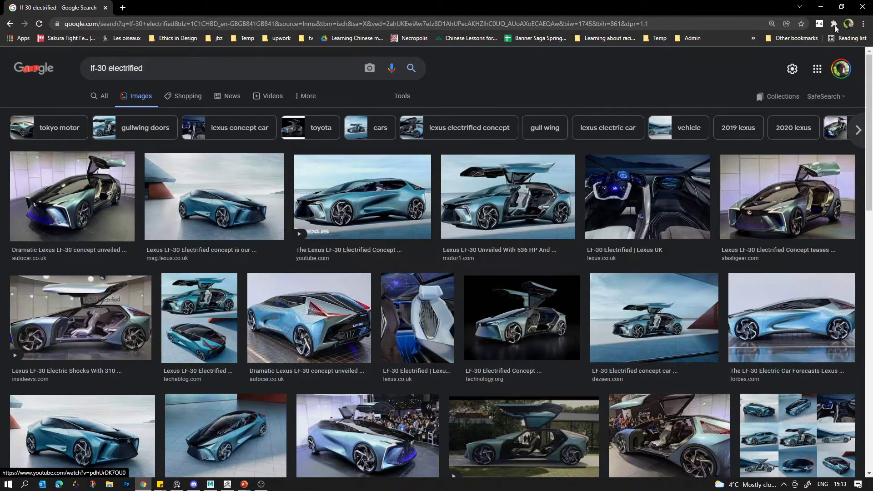
Switch to Maya and examine the side-view image plane and the separate perspective reference picture of the car.
left_click(821, 8)
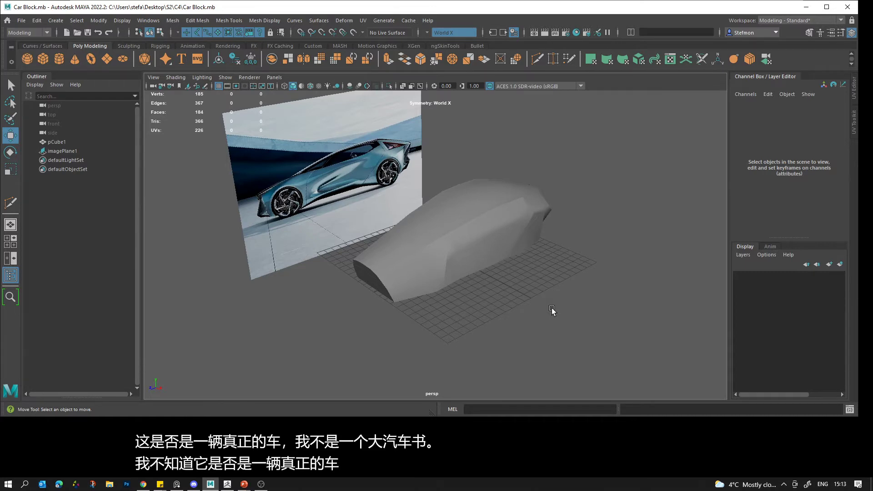
left_click(347, 172)
mouse_move(445, 260)
left_mouse_down("alt")
mouse_move(425, 257)
mouse_move(438, 257)
left_mouse_up("alt")
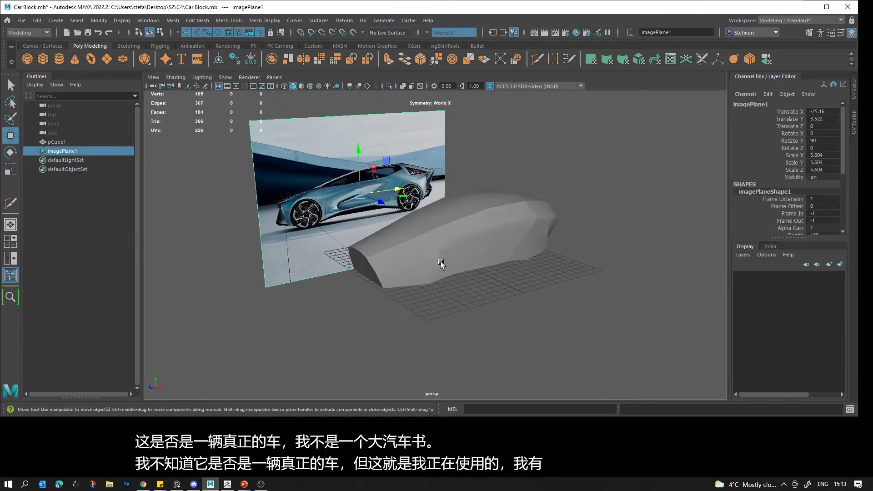
left_click(180, 482)
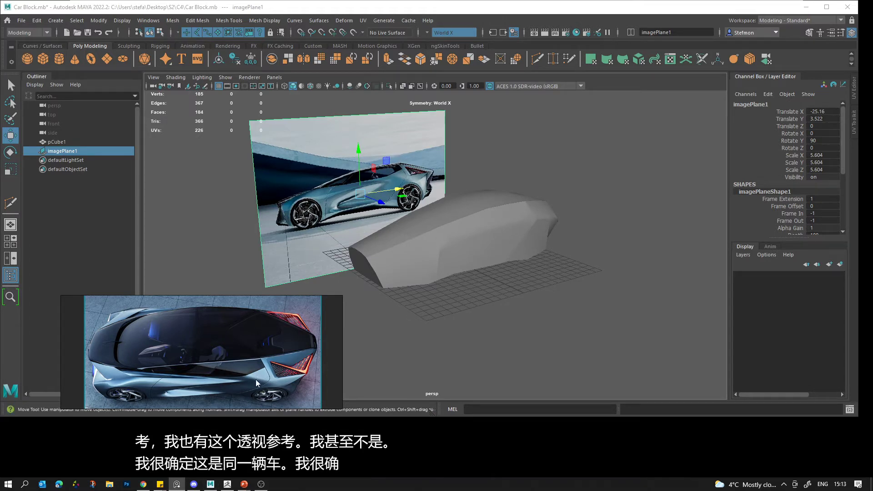
left_click(177, 483)
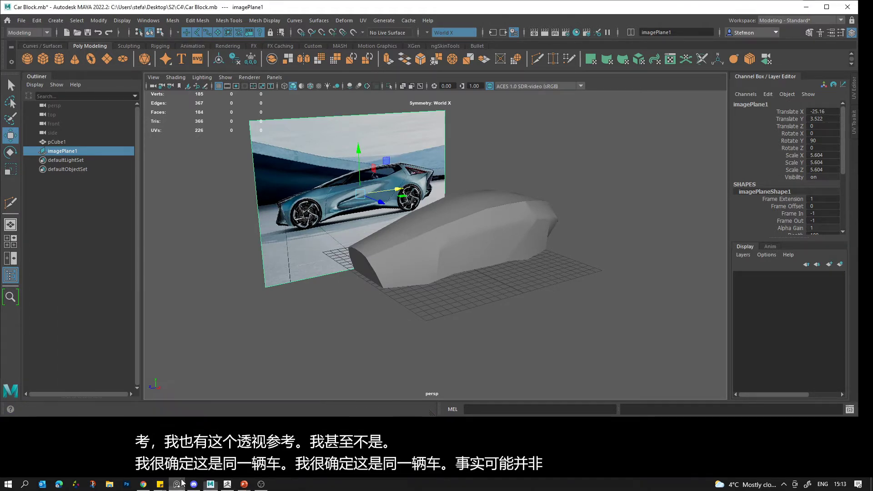
Hide the existing blocked-out car body, pCube1.
left_click(439, 226)
left_click_drag(439, 226, 501, 269, "alt")
left_click(503, 296)
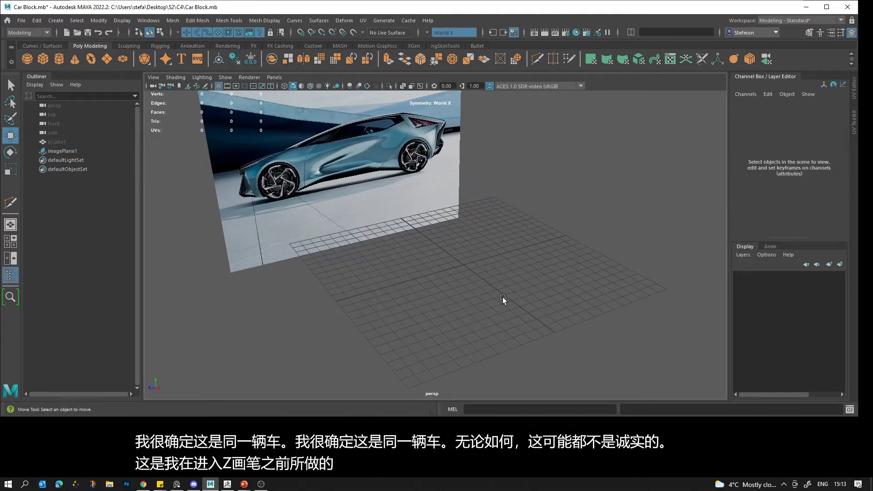
Create a polygon cube, scale it uniformly to about 6.36 and raise it to about 1.74 in Translate Y.
left_click(42, 60)
scroll(388, 225, "up", 2)
key("r")
left_click_drag(473, 271, 545, 279)
key("w")
left_click_drag(474, 252, 473, 229)
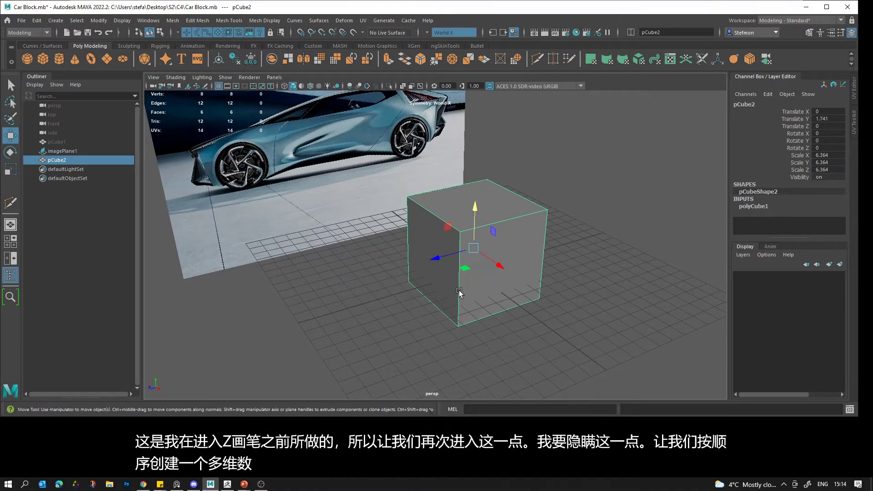
In the side view, raise the cube to a Translate Y of about 3.53 and enlarge it over the reference car.
key("space")
key("space")
scroll(439, 276, "up", 3)
scroll(439, 275, "down", 3)
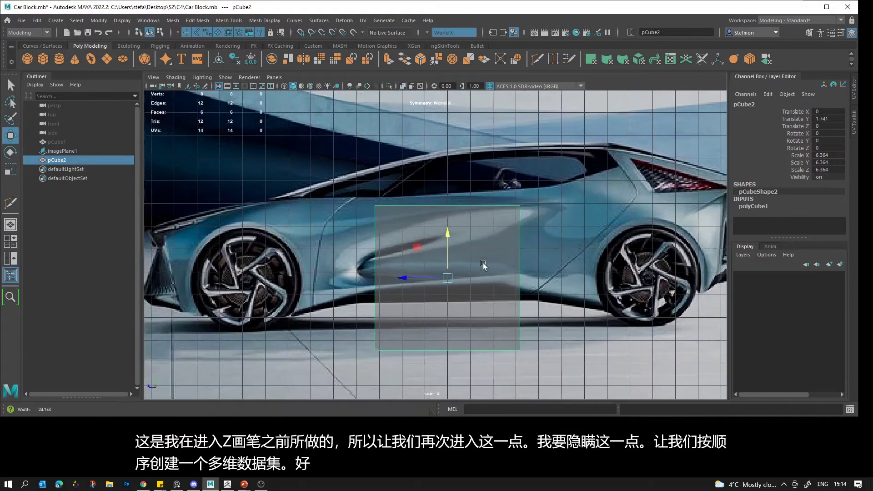
left_click_drag(444, 292, 523, 249)
key("r")
scroll(513, 249, "down", 2)
left_click_drag(444, 199, 433, 246)
Move the cube's front and rear vertices outward to match the length of the reference car.
right_click_drag(401, 234, 359, 232)
left_click_drag(210, 139, 314, 338)
key("w")
left_click_drag(249, 245, 207, 247)
left_click_drag(594, 348, 631, 150)
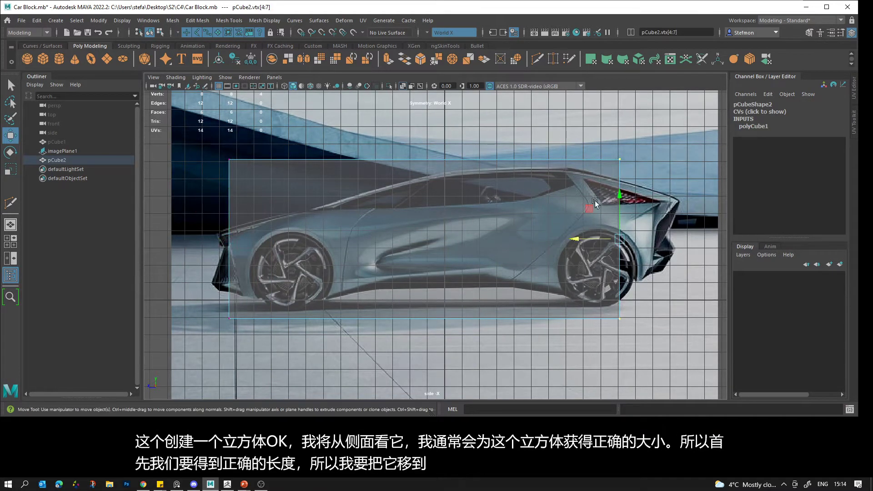
left_click_drag(584, 237, 642, 240)
Align the box's bottom vertices with the base of the wheels and its top vertices with the roofline.
left_click_drag(209, 358, 711, 296)
left_click_drag(454, 273, 457, 253)
left_click_drag(202, 172, 695, 145)
left_click_drag(454, 116, 453, 123)
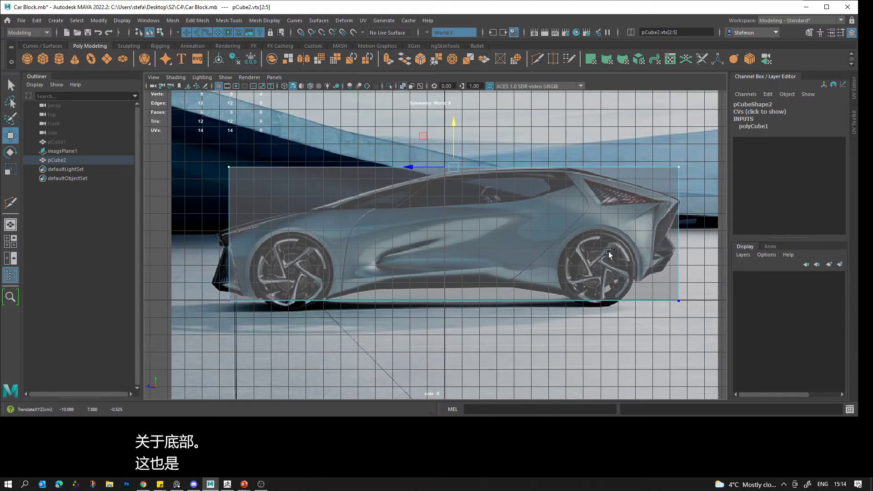
Return to the perspective view and scale the whole box along X to an estimated car width.
key("space")
key("space")
left_click_drag(584, 211, 514, 180, "alt")
scroll(515, 179, "down", 8)
right_click_drag(470, 211, 483, 196)
left_click(440, 228)
key("r")
left_click_drag(483, 234, 468, 237)
mouse_move(486, 257)
left_mouse_down("alt")
mouse_move(448, 253)
mouse_move(481, 254)
left_mouse_up("alt")
left_click(481, 253)
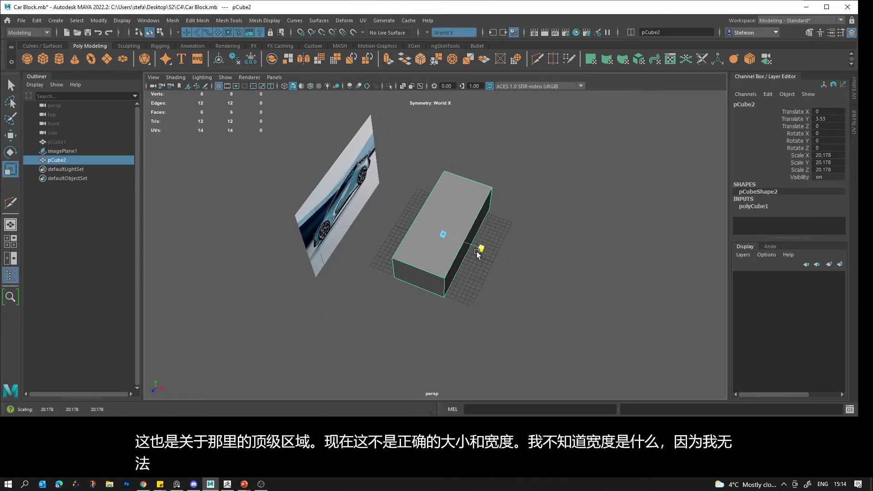
Unhide the original car body pCube1 for a width comparison with the new box.
right_click_drag(479, 255, 530, 331, "alt")
left_click_drag(530, 333, 543, 181, "alt")
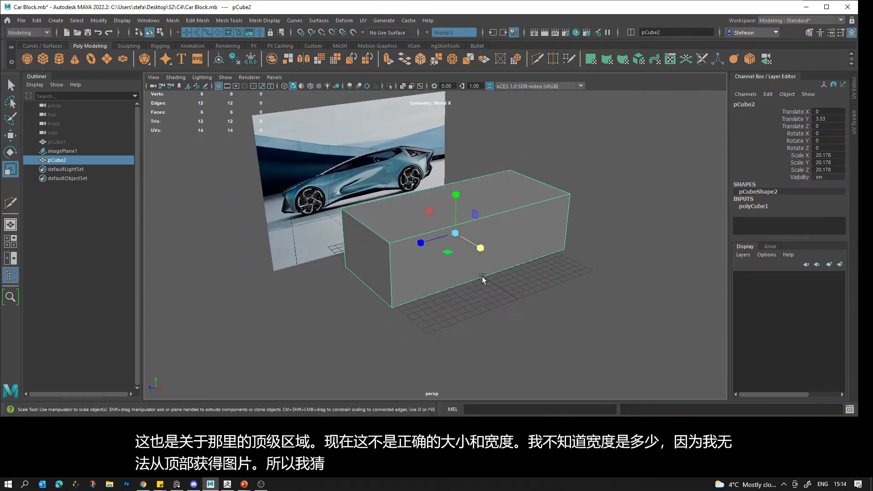
key("space")
key("space")
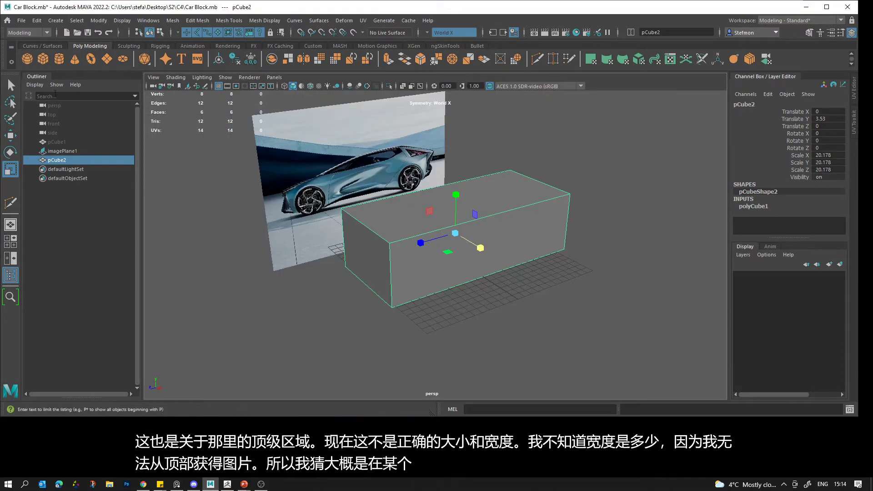
left_click(63, 142)
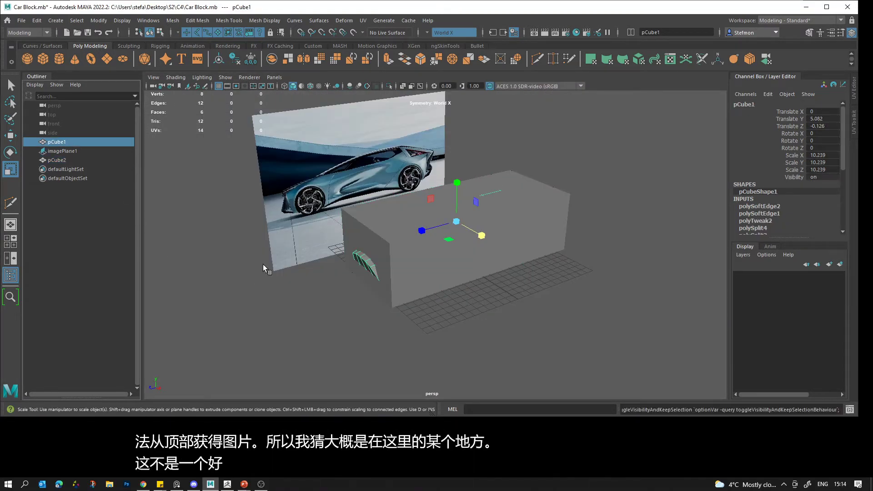